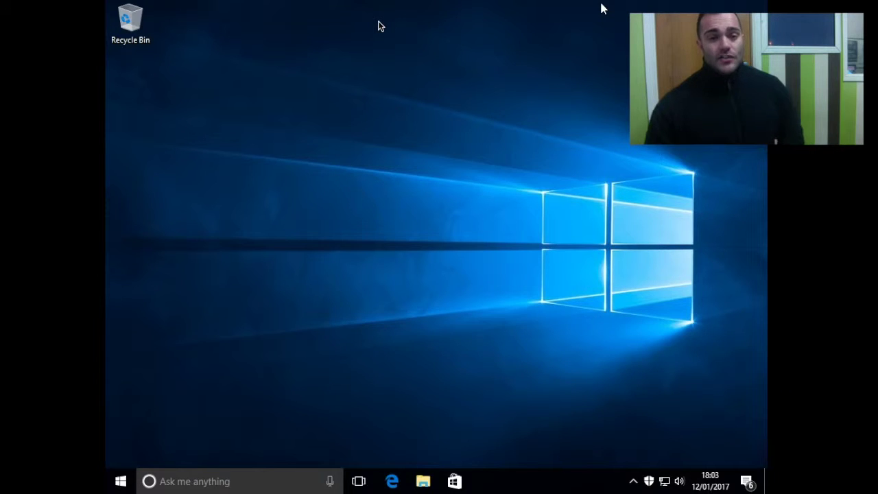
Step: Launch Microsoft Edge and go to google.com
click(401, 175)
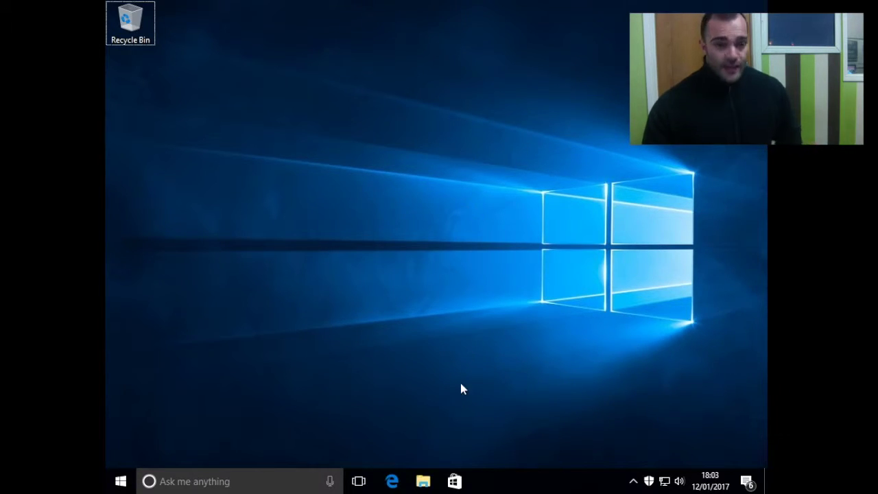
click(392, 483)
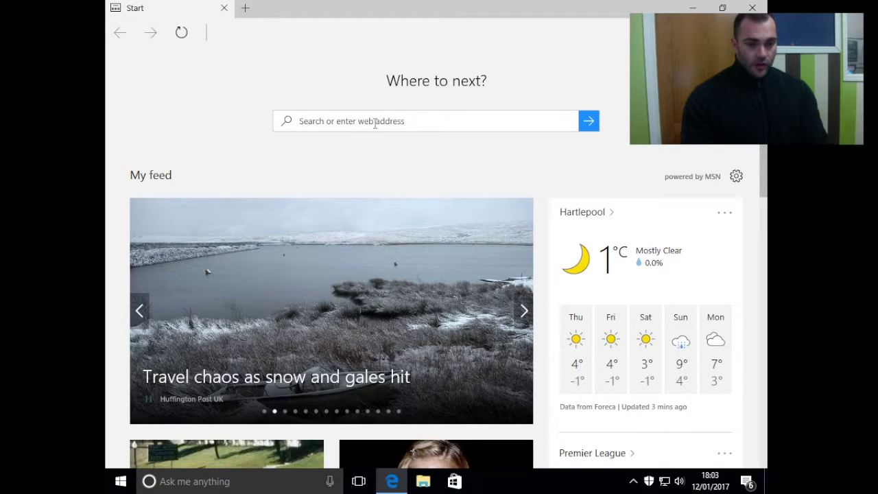
text(www.google.com/)
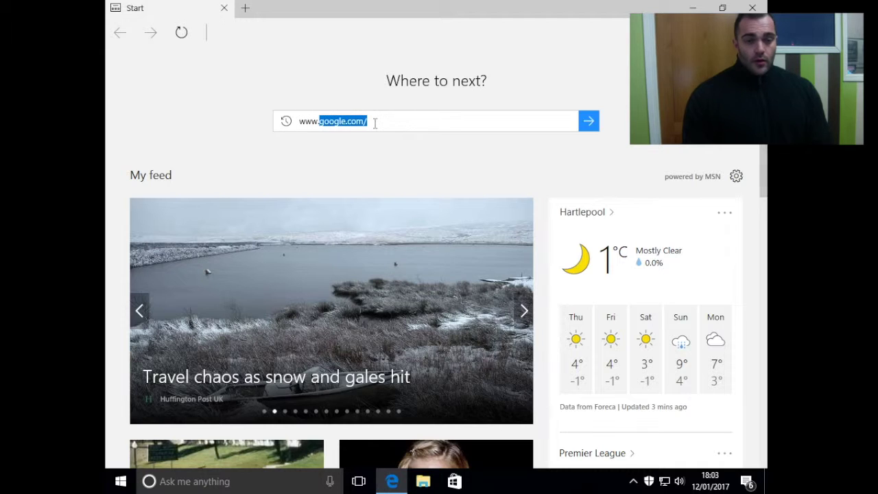
key(Return)
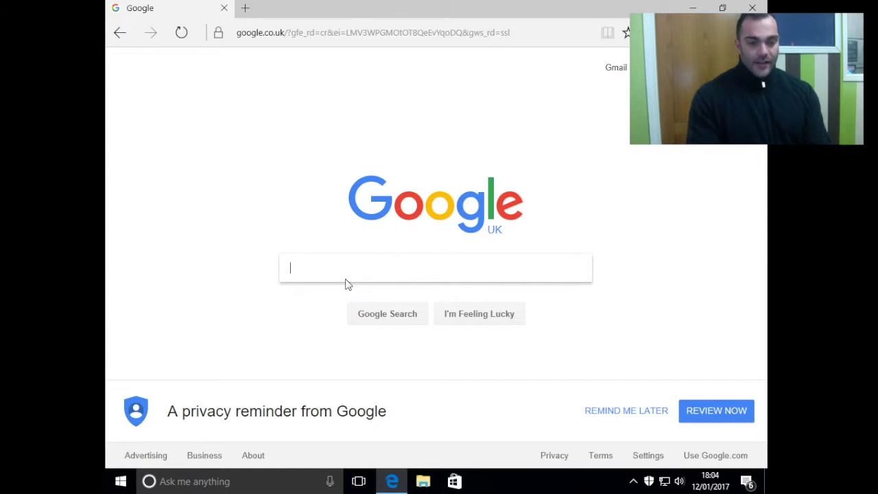
Step: Search Google for 'ninite' and open the official ninite.com result
text(nini)
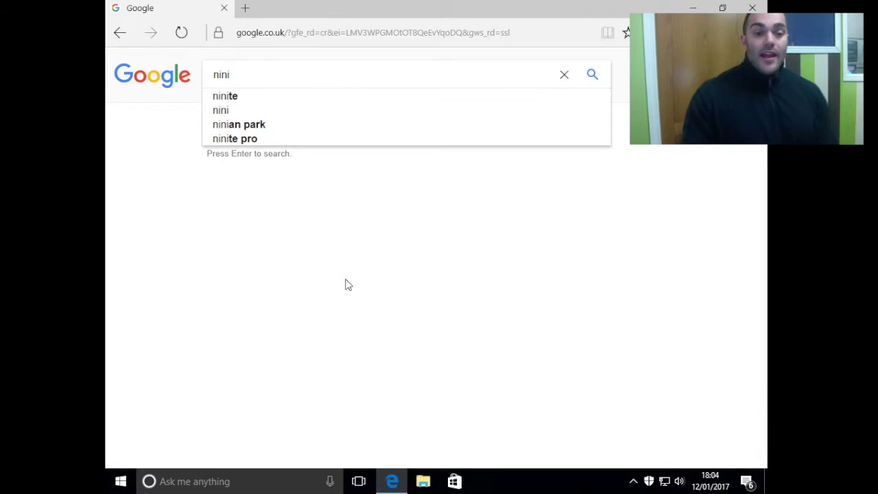
text(te)
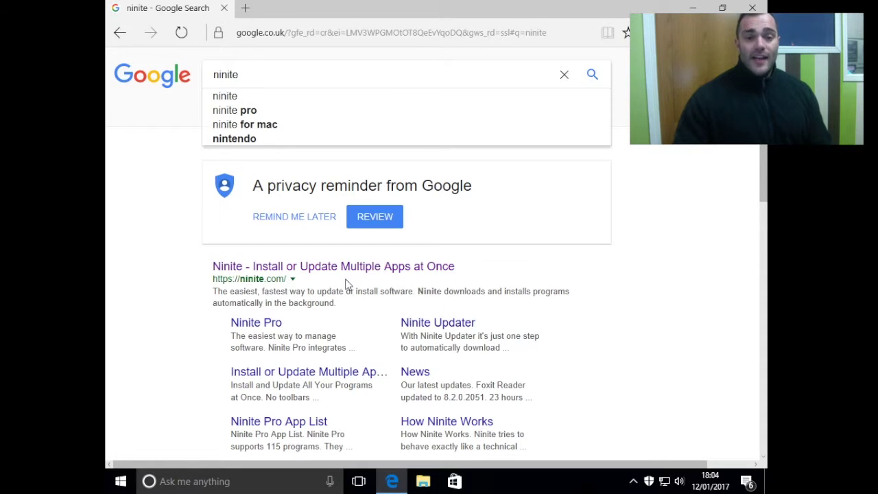
key(Return)
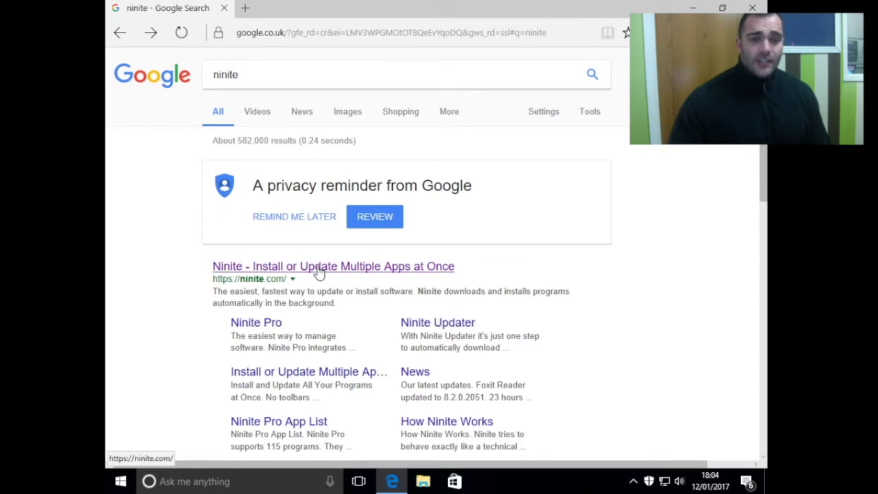
click(318, 271)
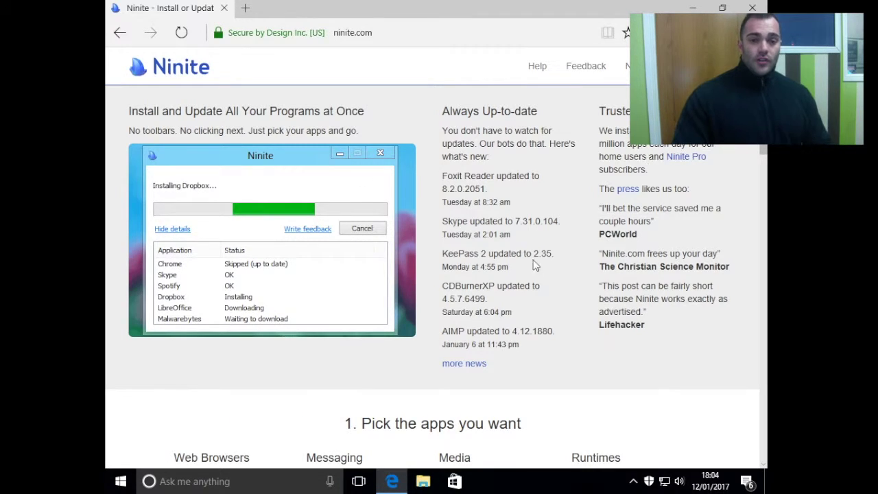
Step: Tick Firefox under Web Browsers so Chrome and Firefox are both selected
scroll(456, 238, down, 3)
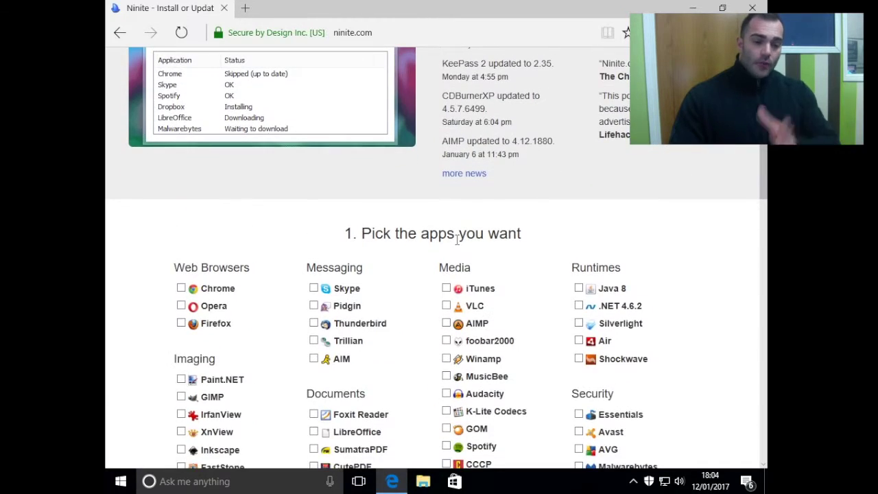
scroll(456, 238, up, 3)
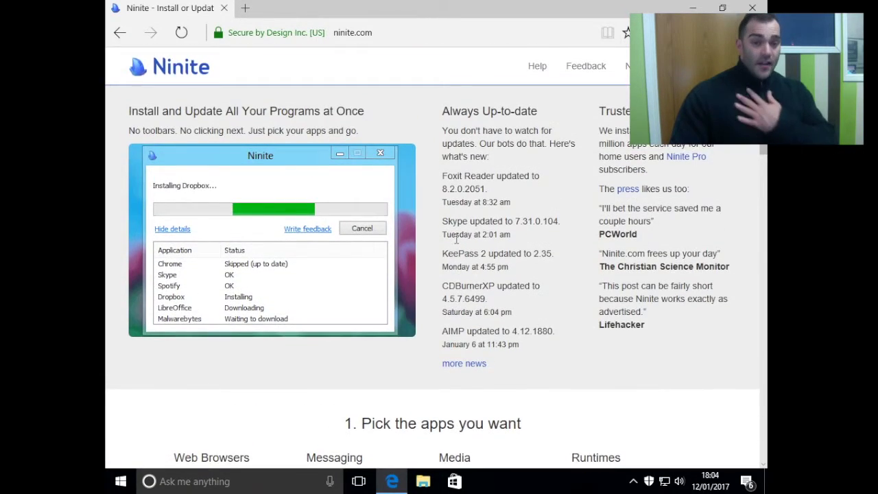
scroll(455, 239, down, 7)
scroll(449, 234, up, 3)
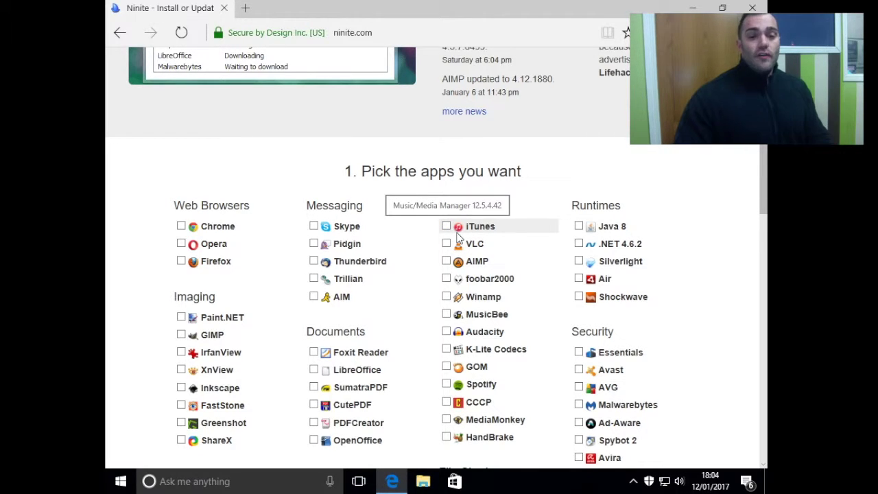
click(180, 262)
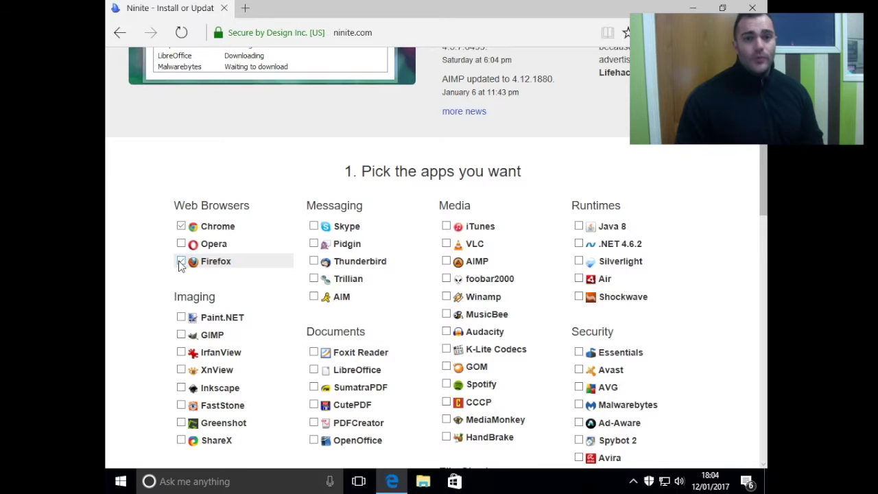
Step: Tick Skype, iTunes, VLC, K-Lite Codecs and Java 8 in Ninite's app list
click(316, 227)
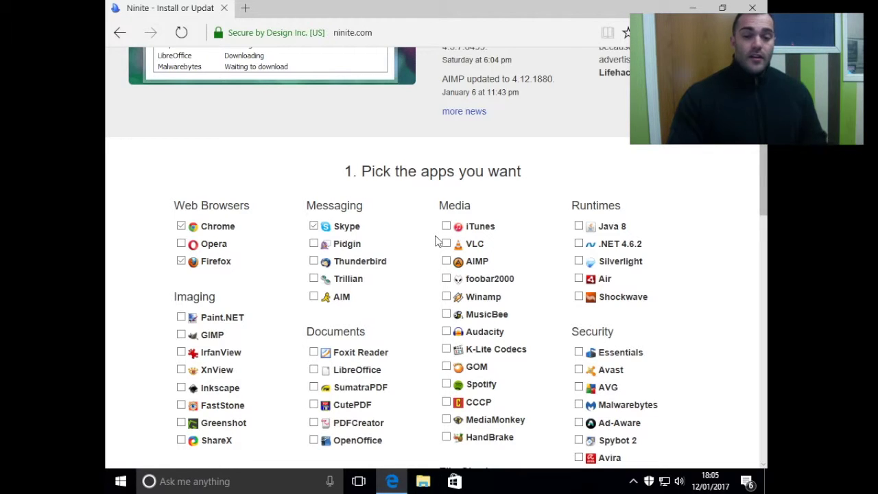
click(445, 227)
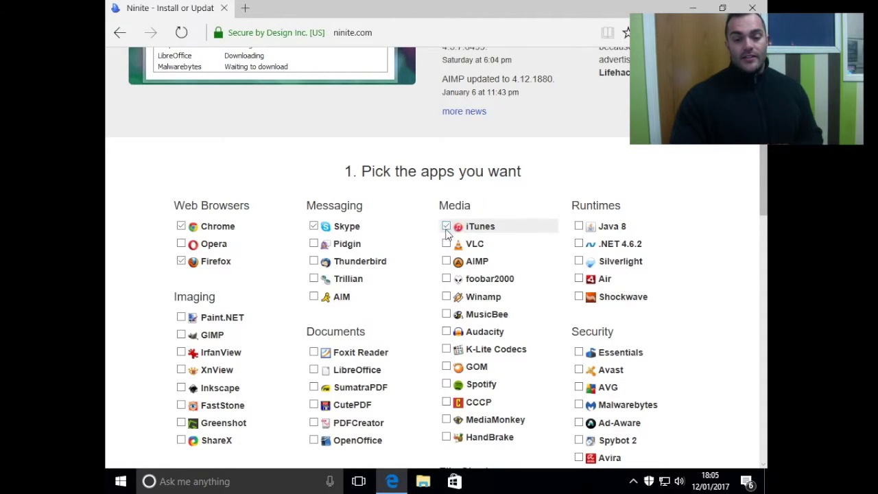
click(445, 243)
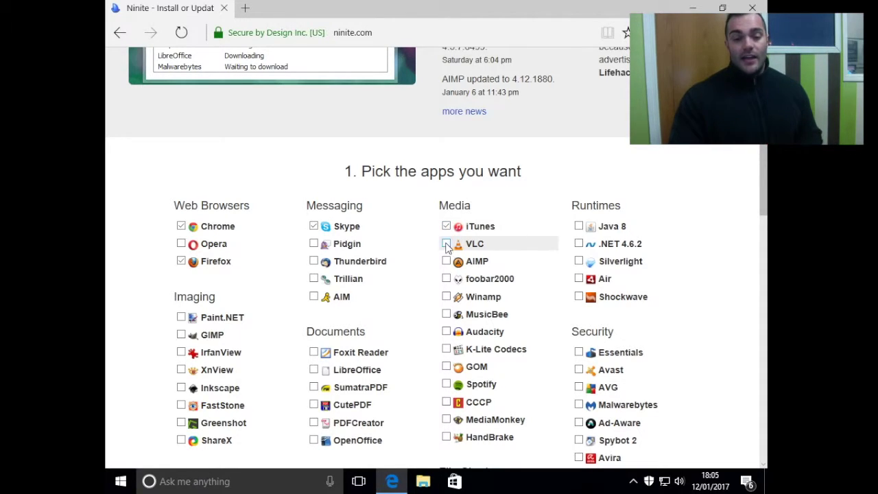
click(445, 351)
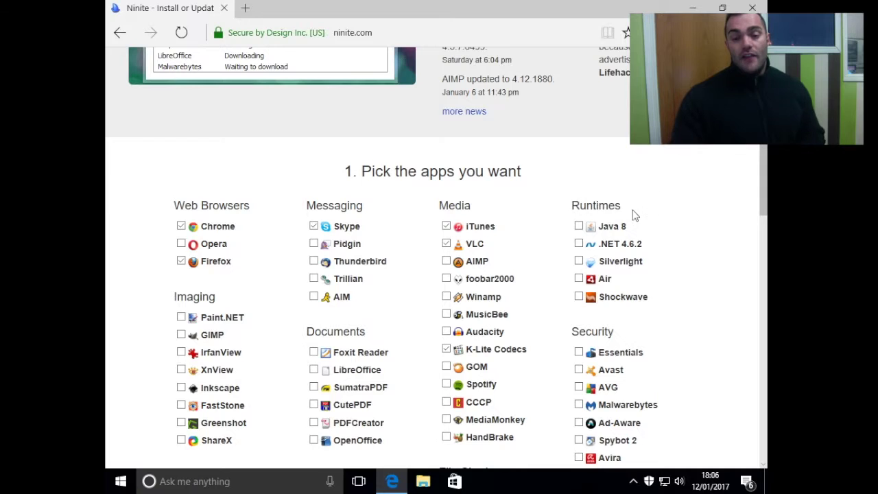
click(578, 226)
Step: Tick .NET 4.6.2, Silverlight, Air and Shockwave under Runtimes
click(578, 243)
click(578, 262)
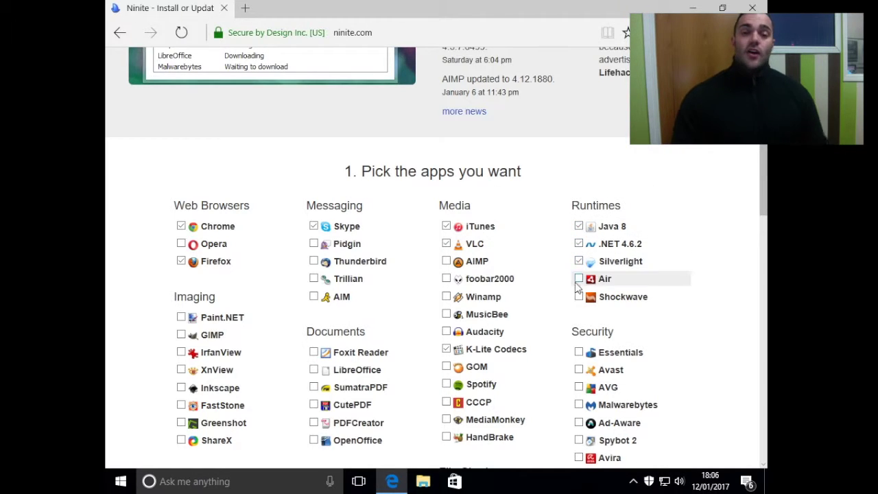
click(578, 279)
click(579, 297)
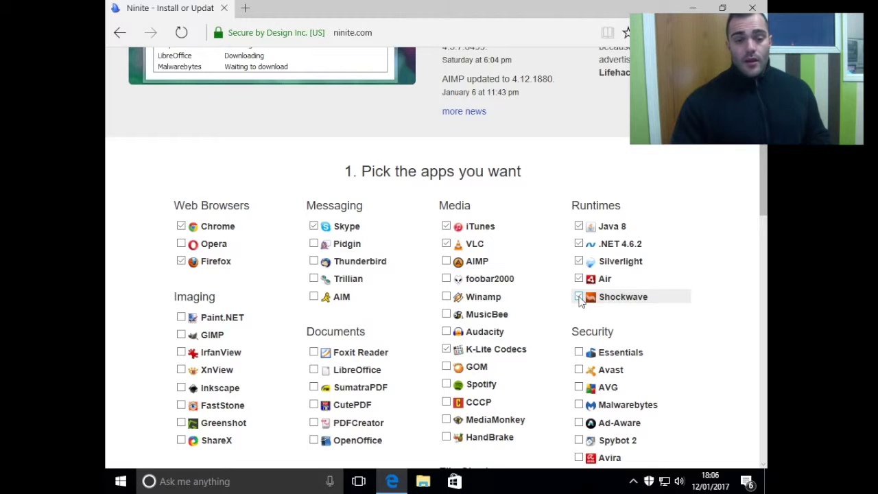
click(580, 297)
drag(763, 182, 760, 220)
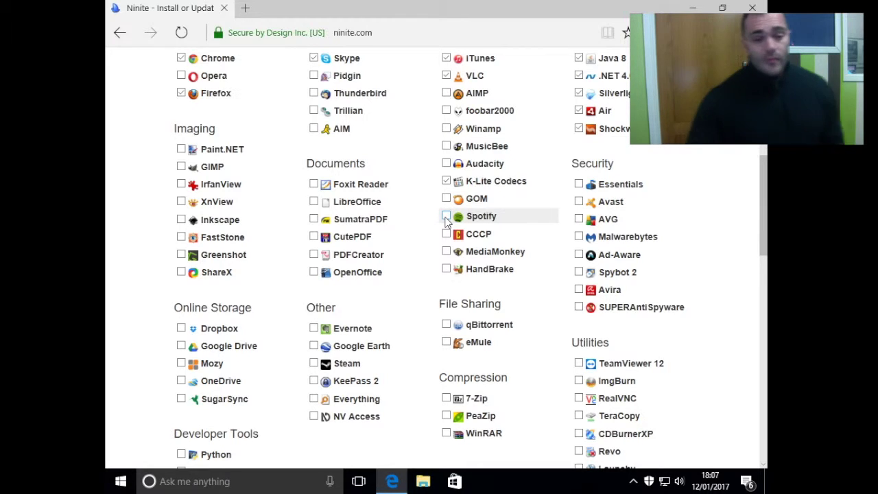
Step: Tick Spotify under Media, plus Avast and Malwarebytes under Security
click(446, 218)
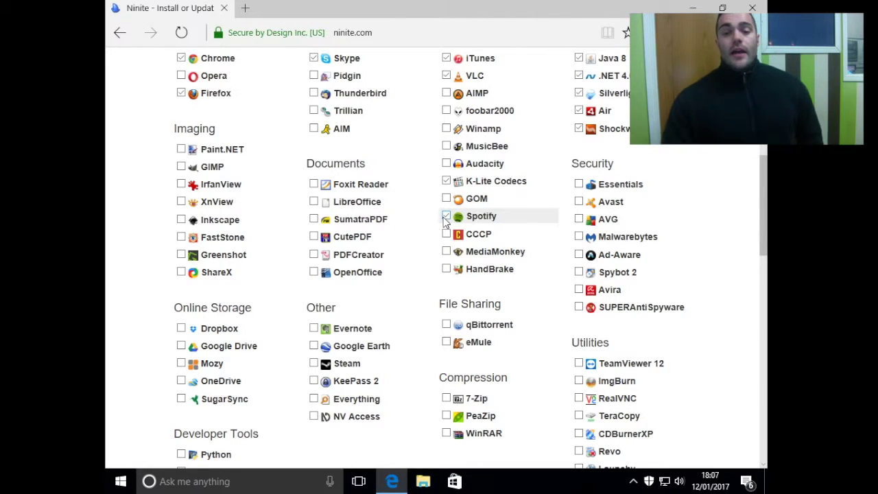
click(578, 202)
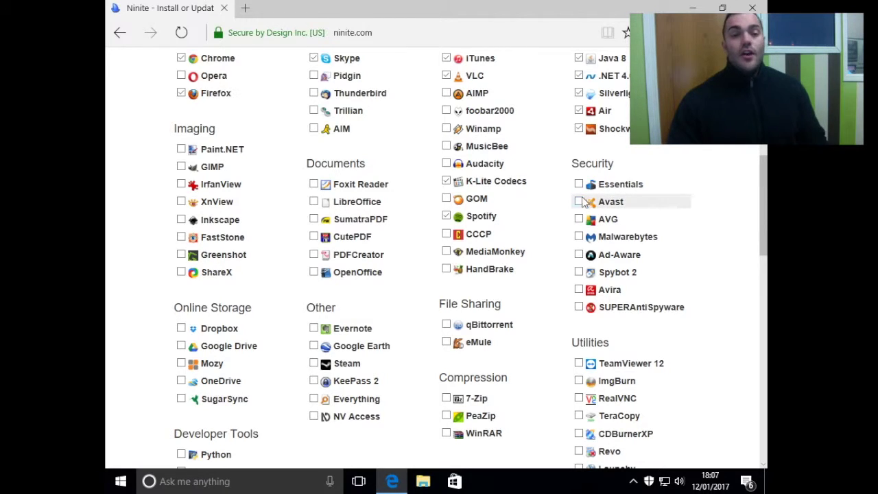
click(579, 238)
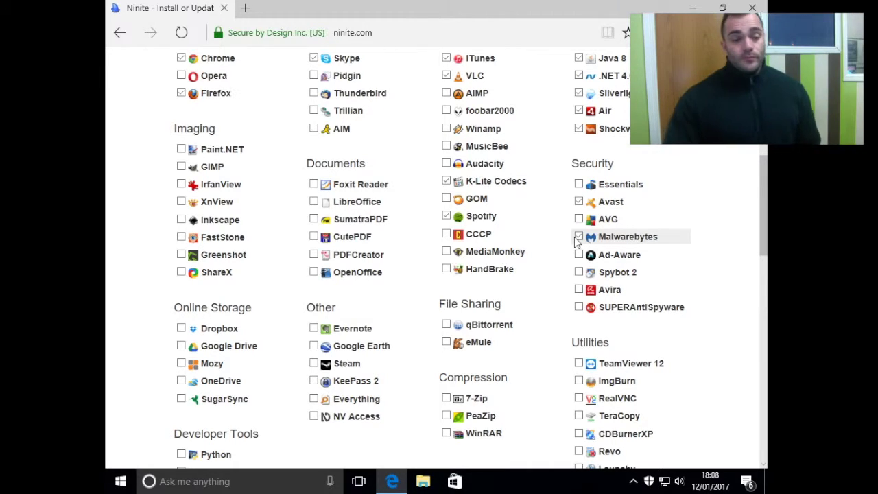
Step: Tick Dropbox and Google Drive under Online Storage
click(576, 239)
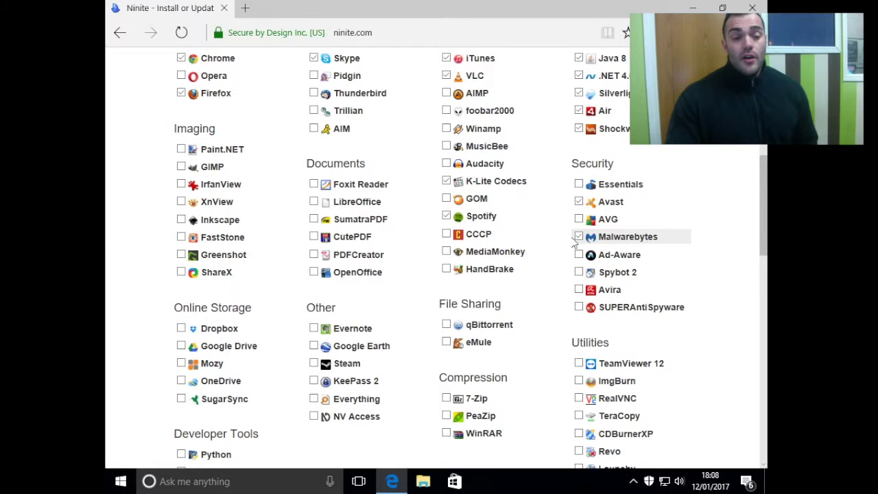
click(180, 328)
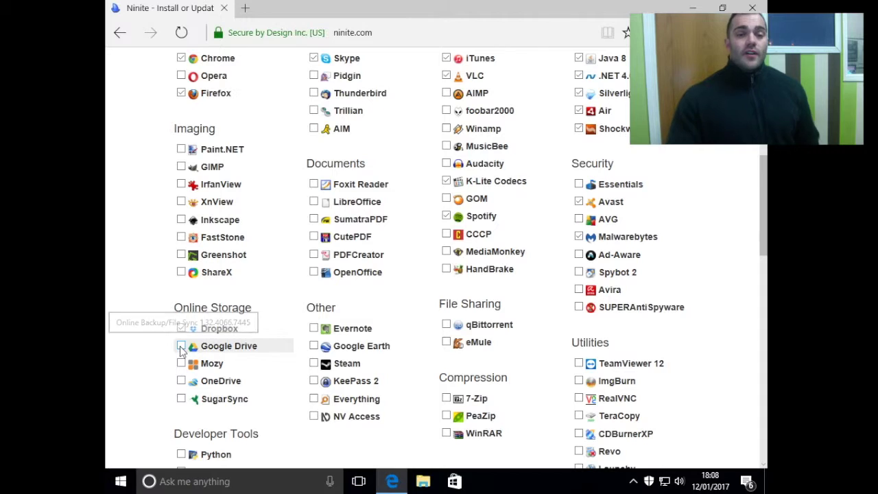
click(180, 346)
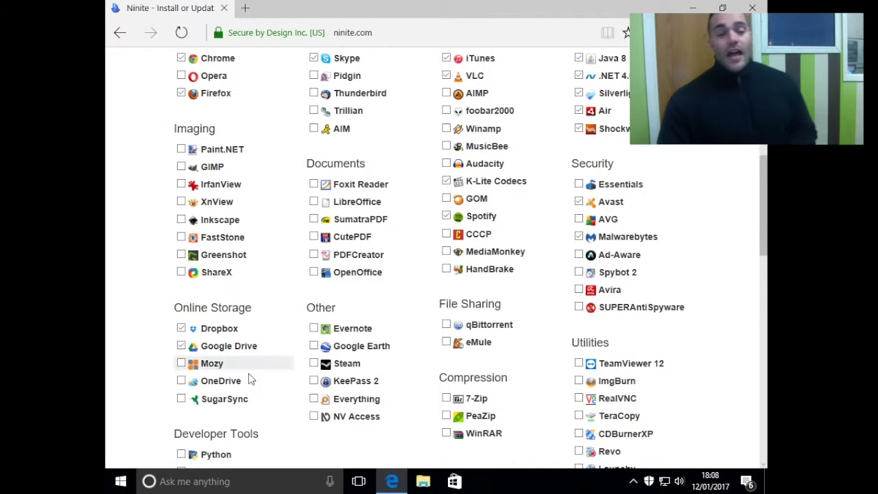
Step: Tick Google Earth and Steam under Other
click(314, 347)
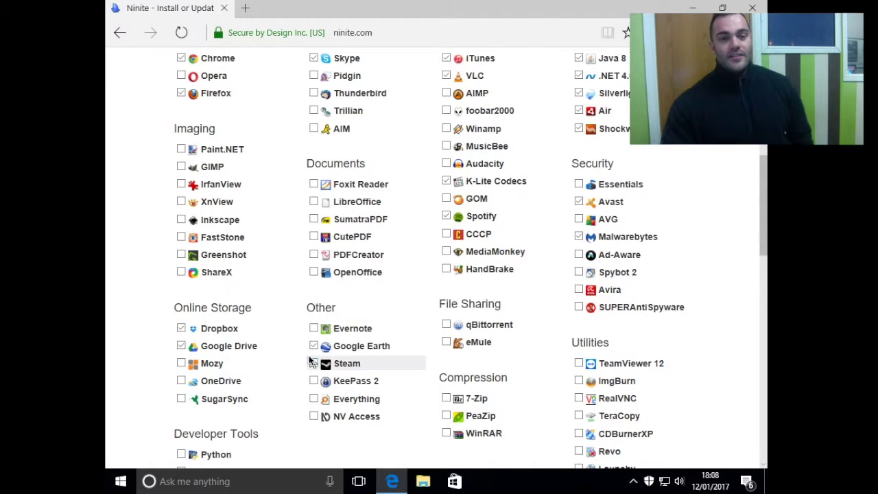
click(313, 364)
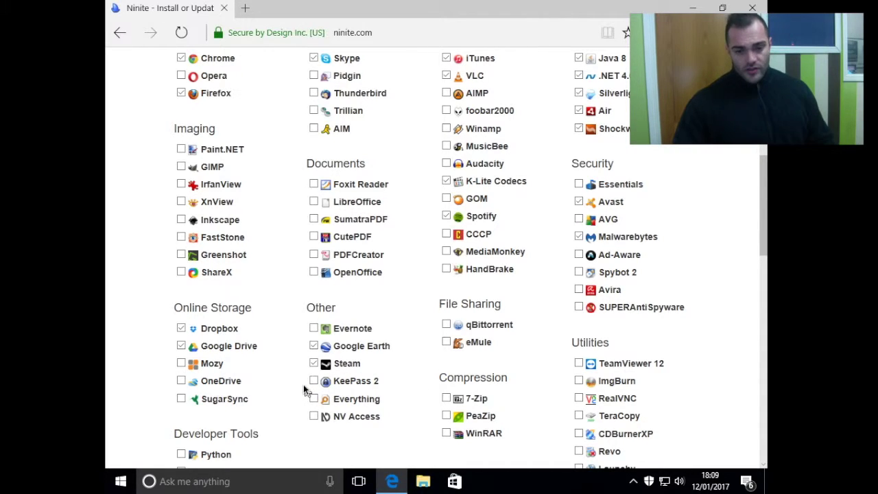
Step: Tick 7-Zip under Compression
click(446, 398)
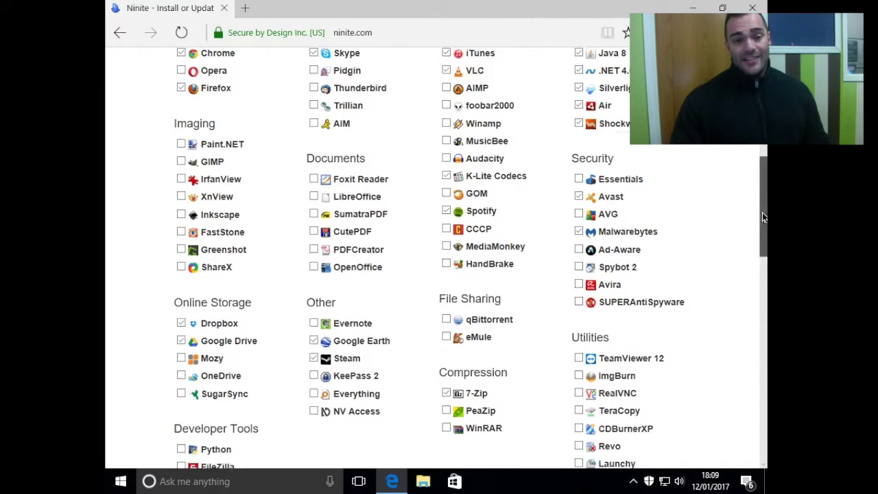
drag(762, 212, 761, 243)
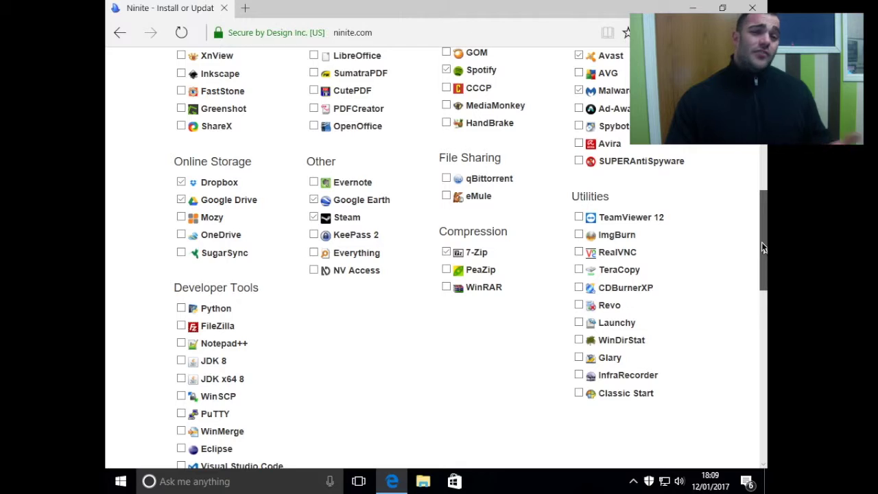
drag(762, 247, 763, 249)
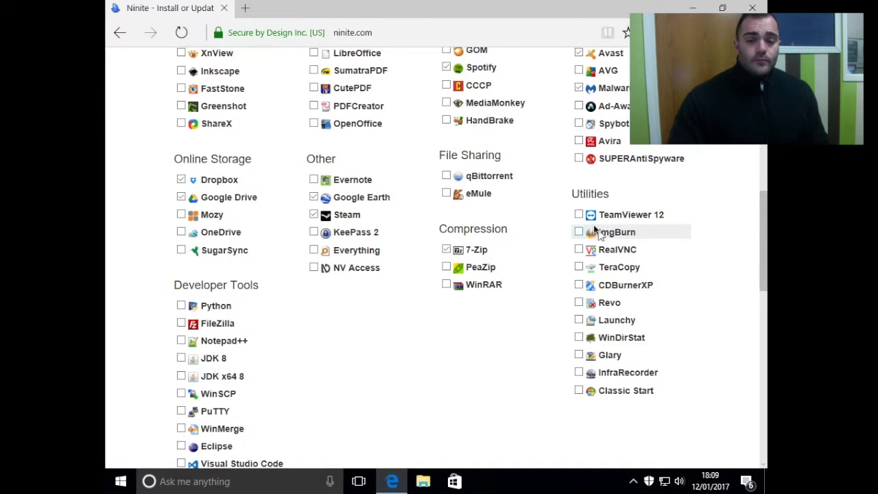
Step: Tick TeamViewer 12 and ImgBurn under Utilities
click(580, 215)
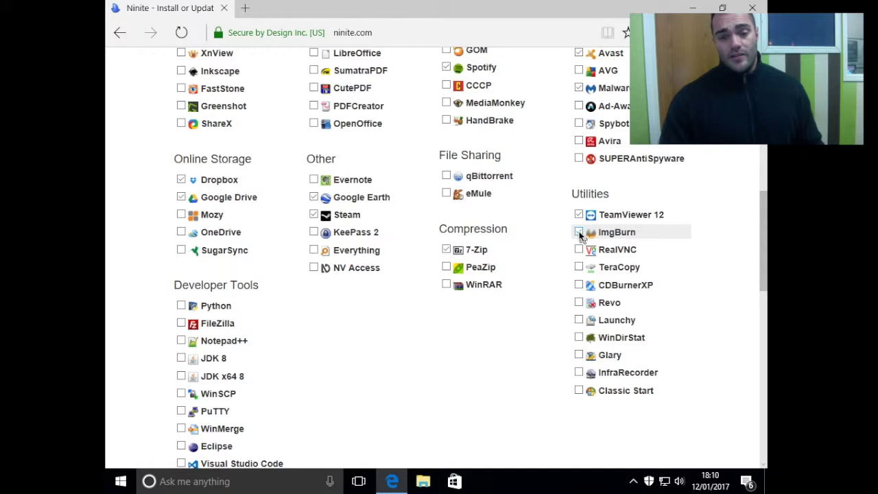
click(579, 233)
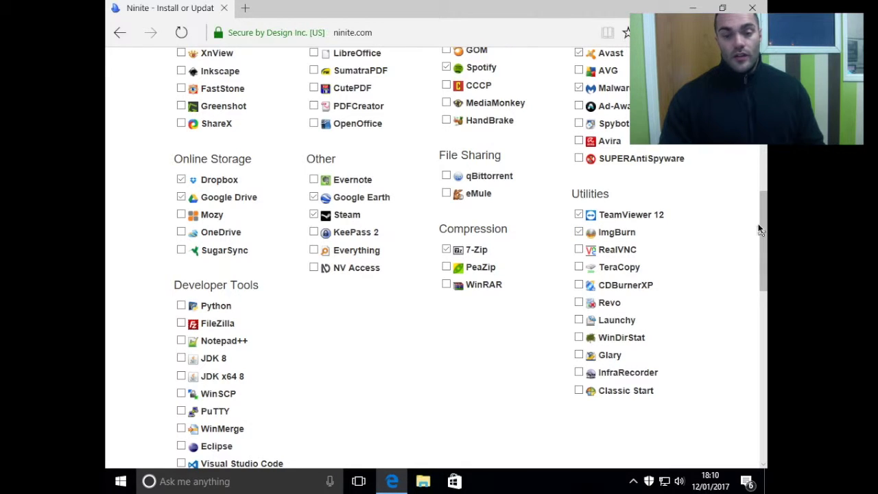
drag(760, 230, 761, 265)
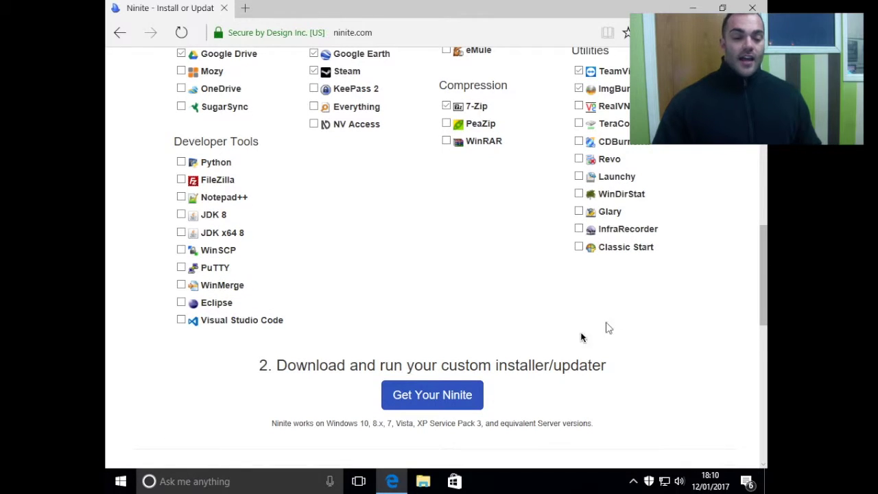
Step: Build the custom installer with Get Your Ninite and retry the download to get the .exe prompt
click(423, 403)
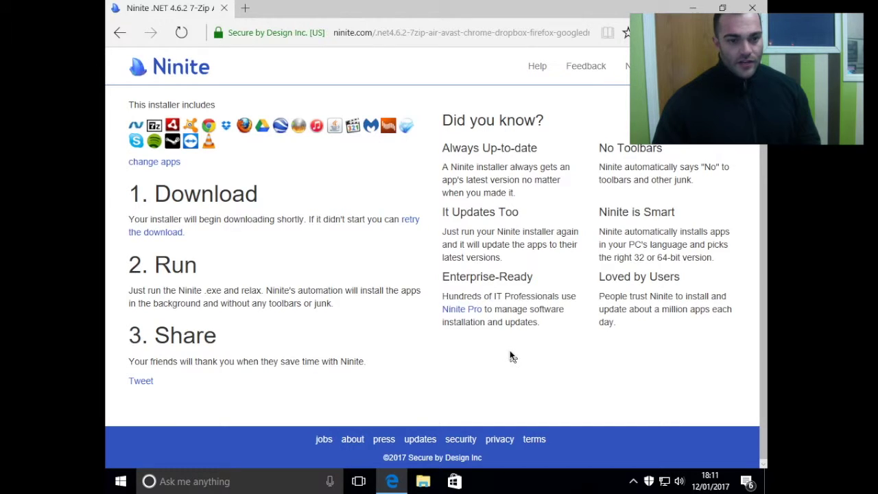
click(409, 220)
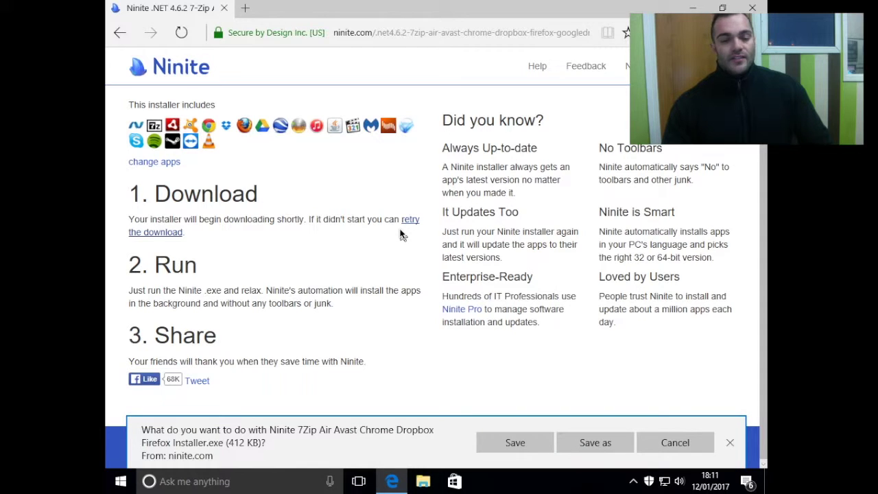
Step: Save 'Ninite 7Zip Air Avast Chrome Dropbox Firefox Installer.exe' to the Desktop and show the downloads list
click(582, 443)
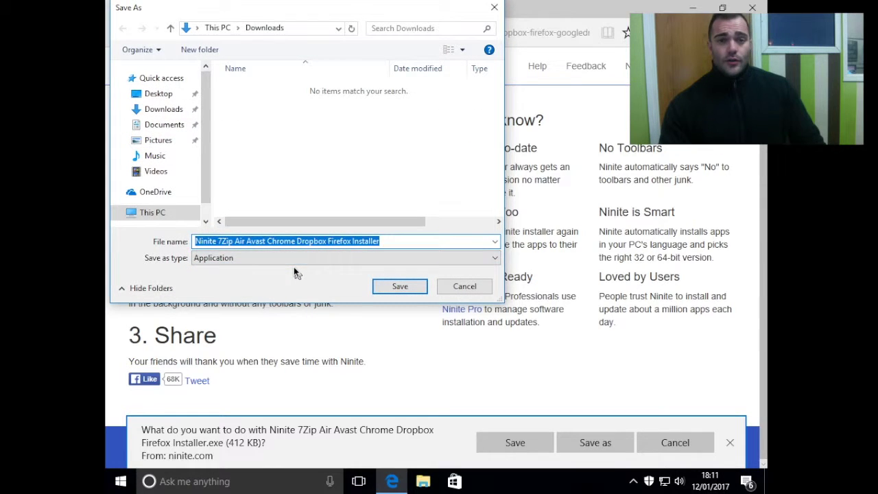
click(161, 93)
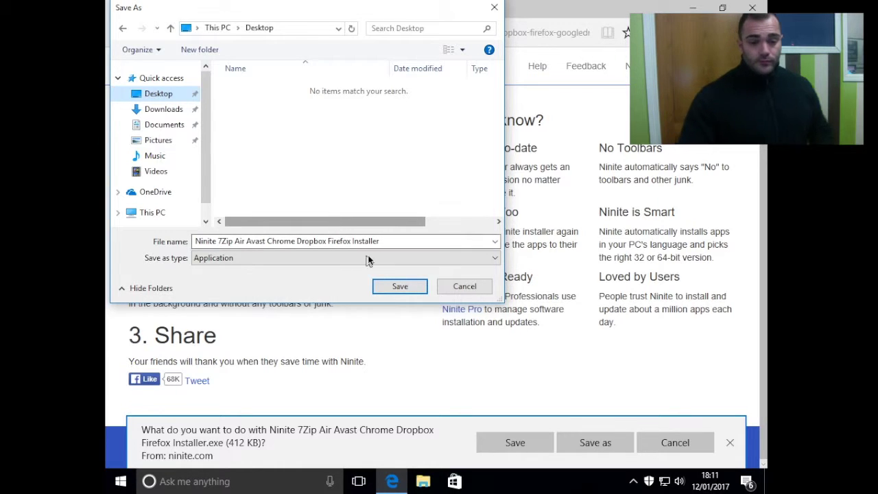
click(400, 286)
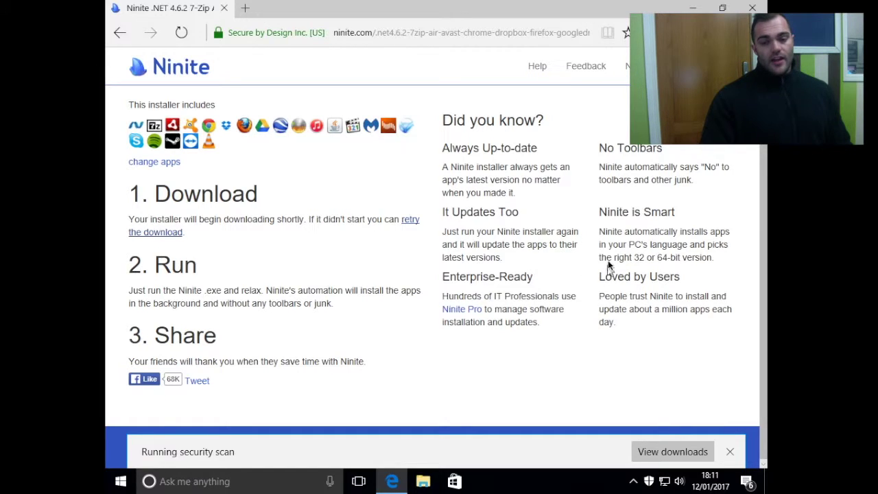
click(664, 451)
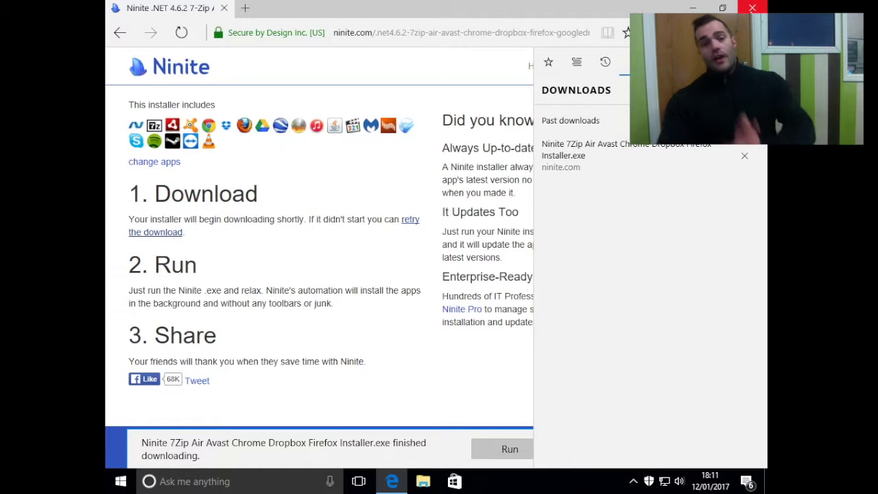
Step: Close Edge and launch the saved Ninite installer from the desktop
click(753, 7)
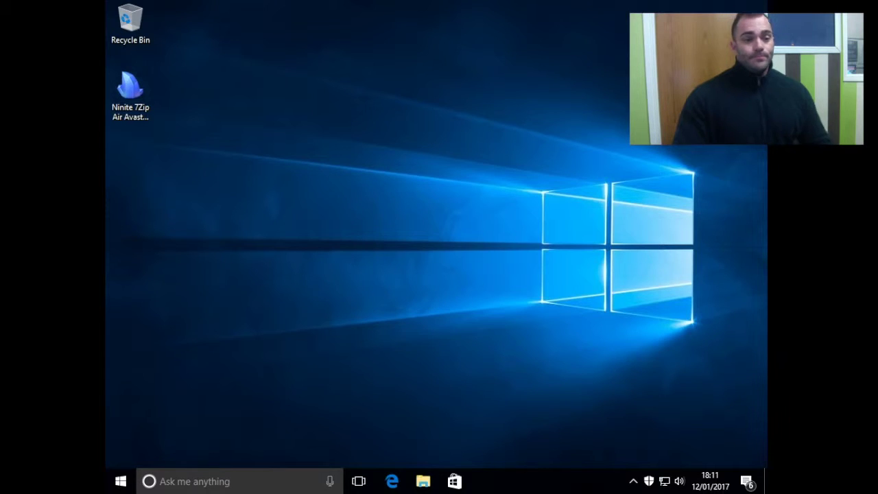
double_click(130, 96)
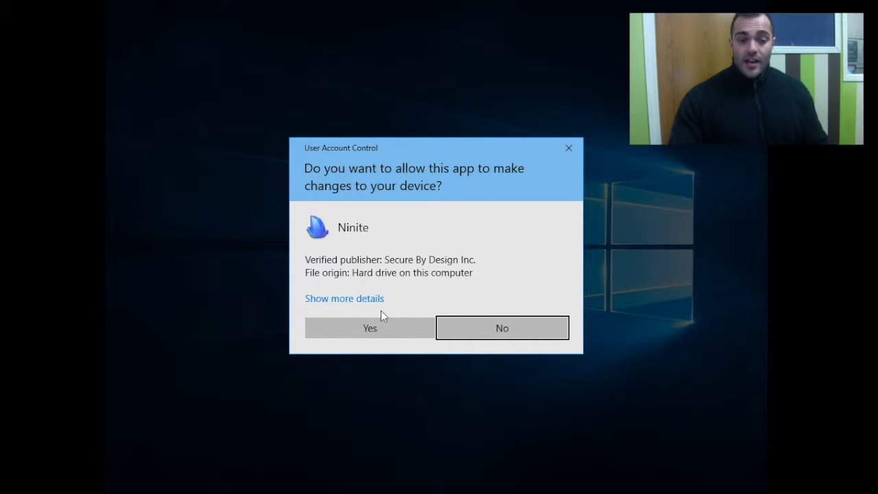
Step: Allow Ninite to make changes, then show its per-application download and install status list
click(370, 328)
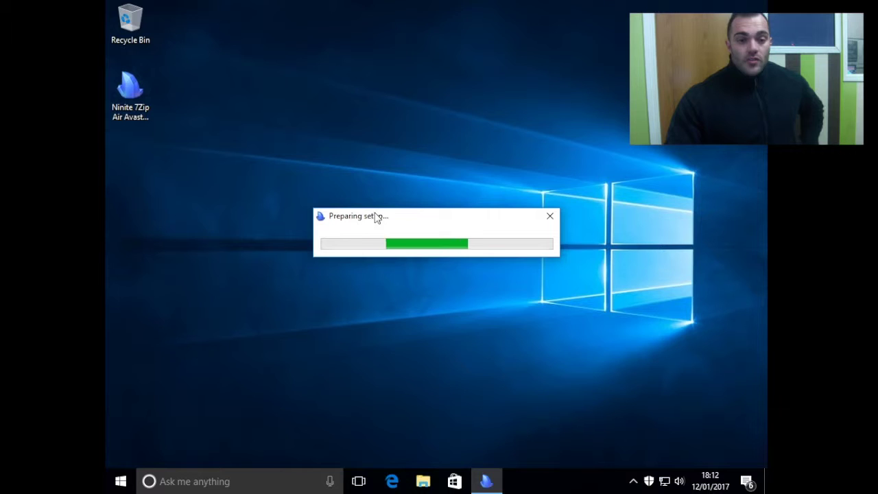
drag(377, 217, 355, 117)
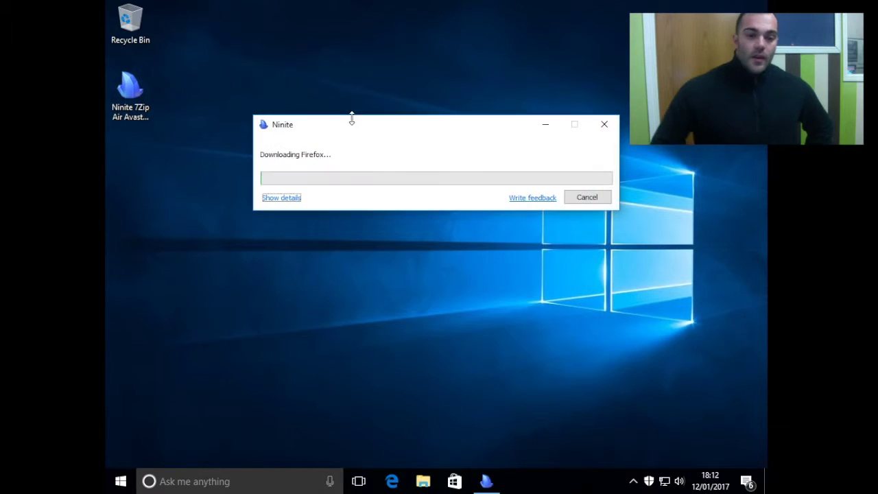
click(283, 199)
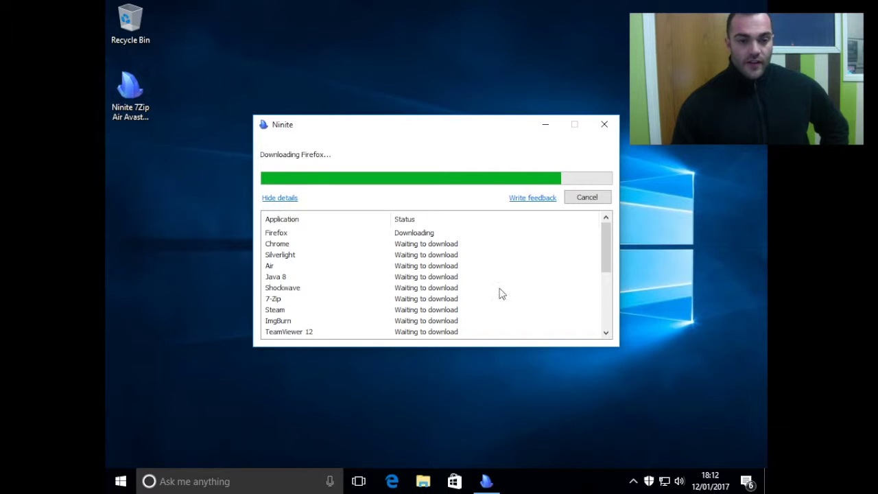
drag(608, 249, 616, 312)
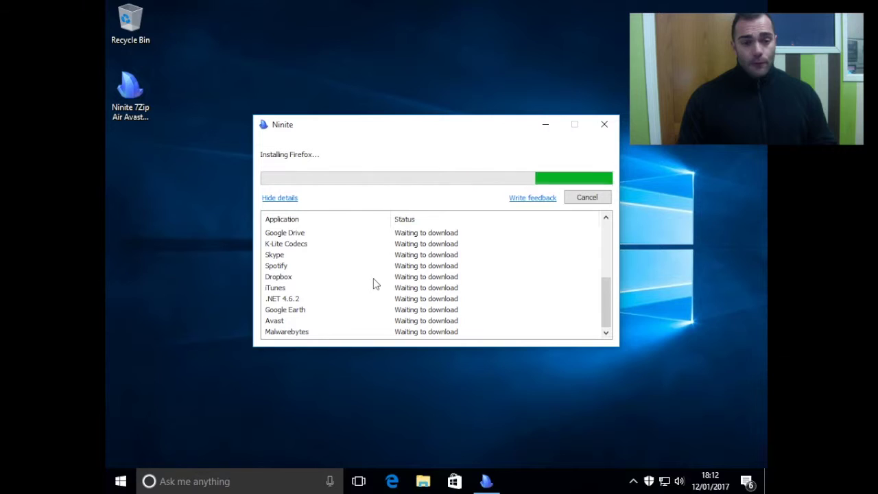
scroll(593, 229, up, 5)
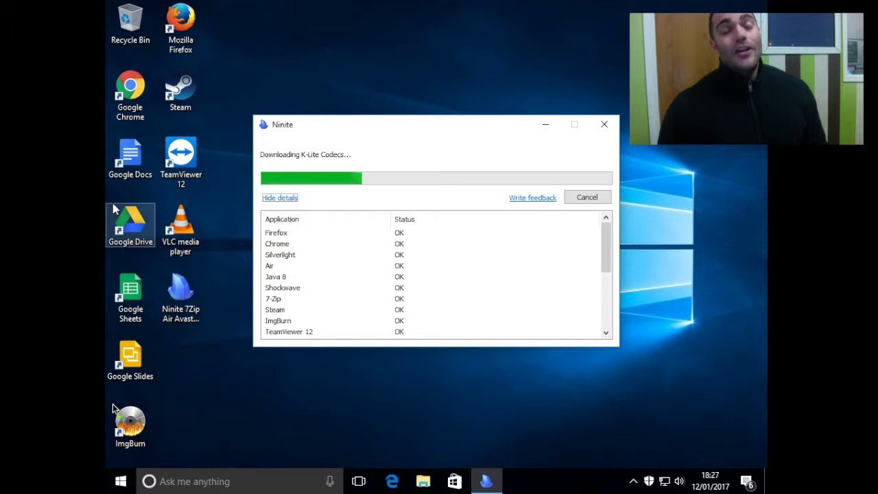
Step: Follow installation progress in the details list and reveal the installer file's full name on the desktop
scroll(546, 310, down, 4)
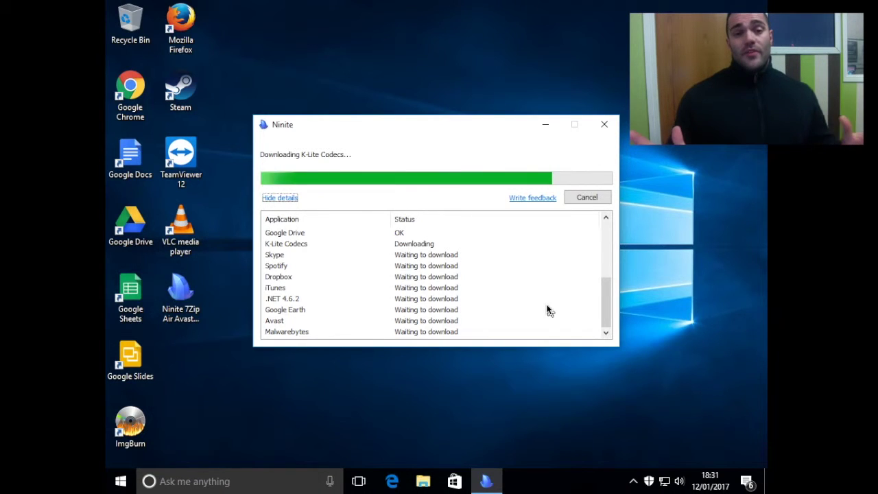
click(181, 291)
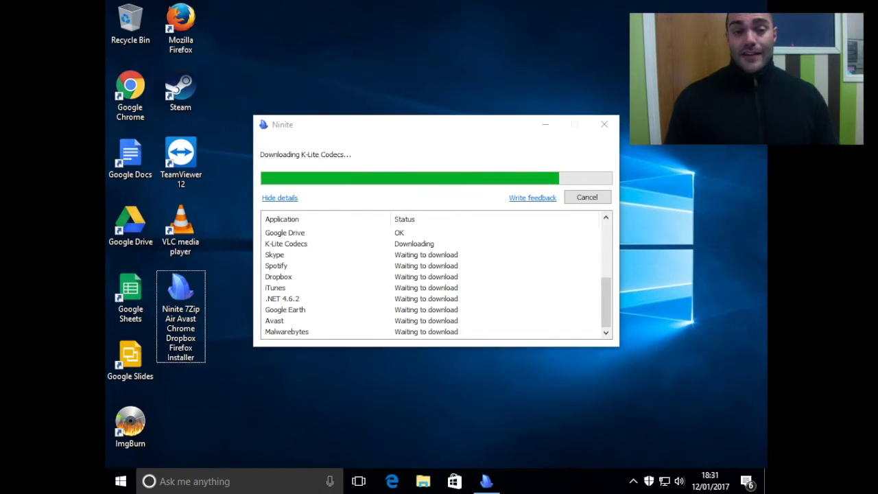